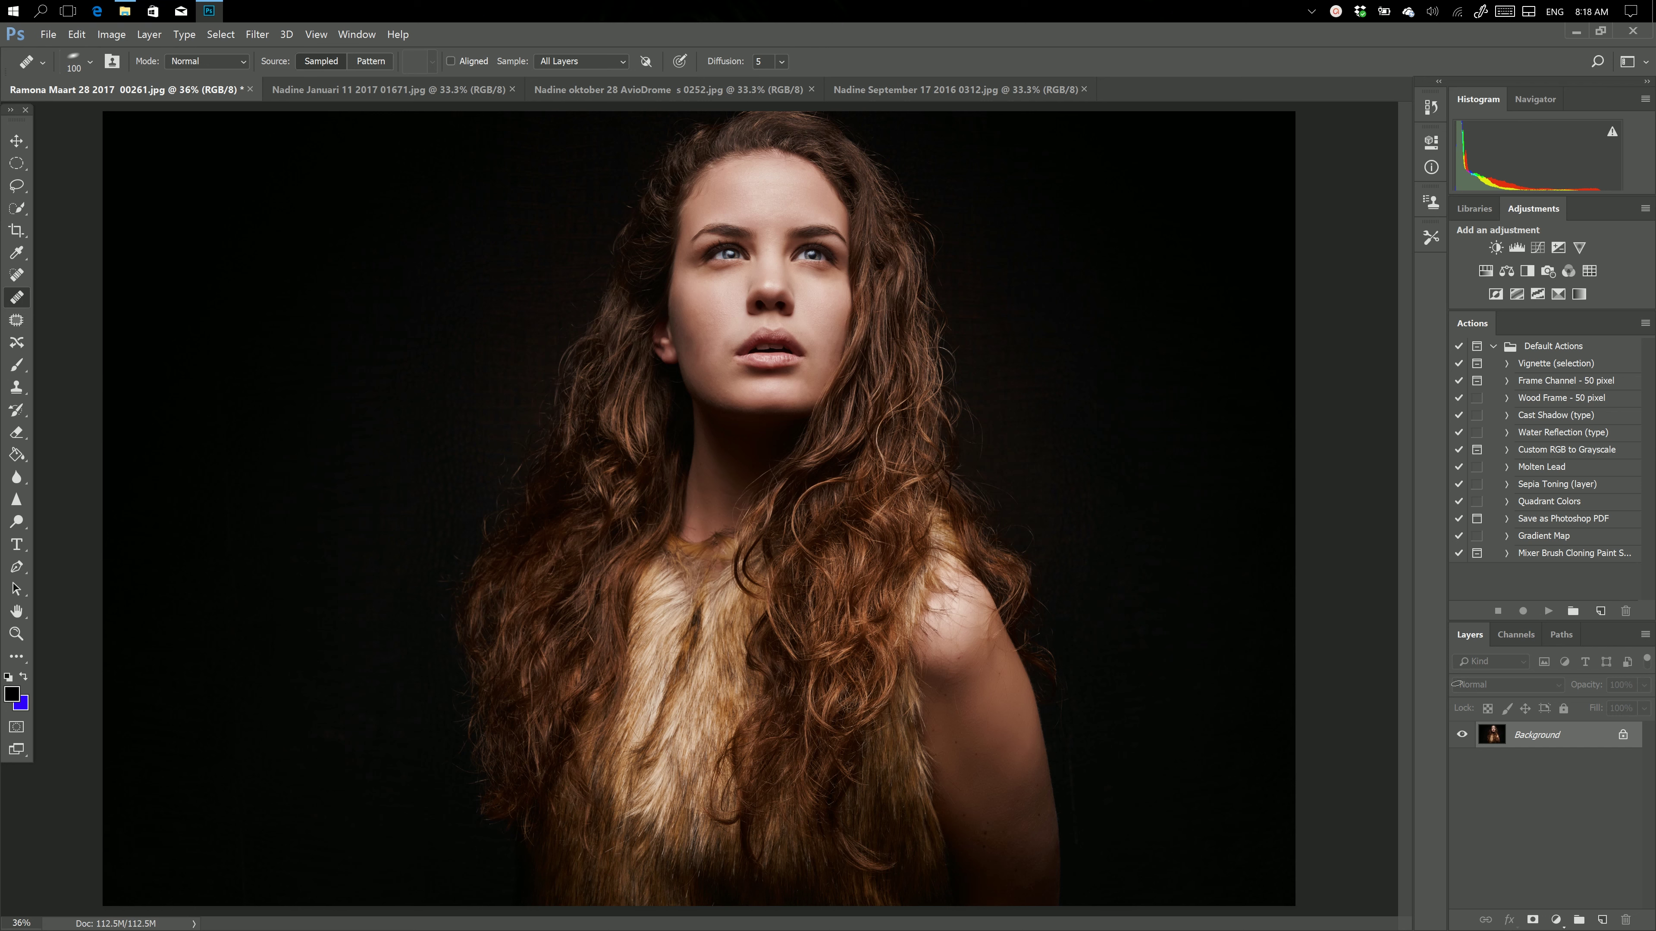
Step: Duplicate the Background layer and delete the copy twice, leaving only the Background
left_click_drag(1491, 735, 1602, 920)
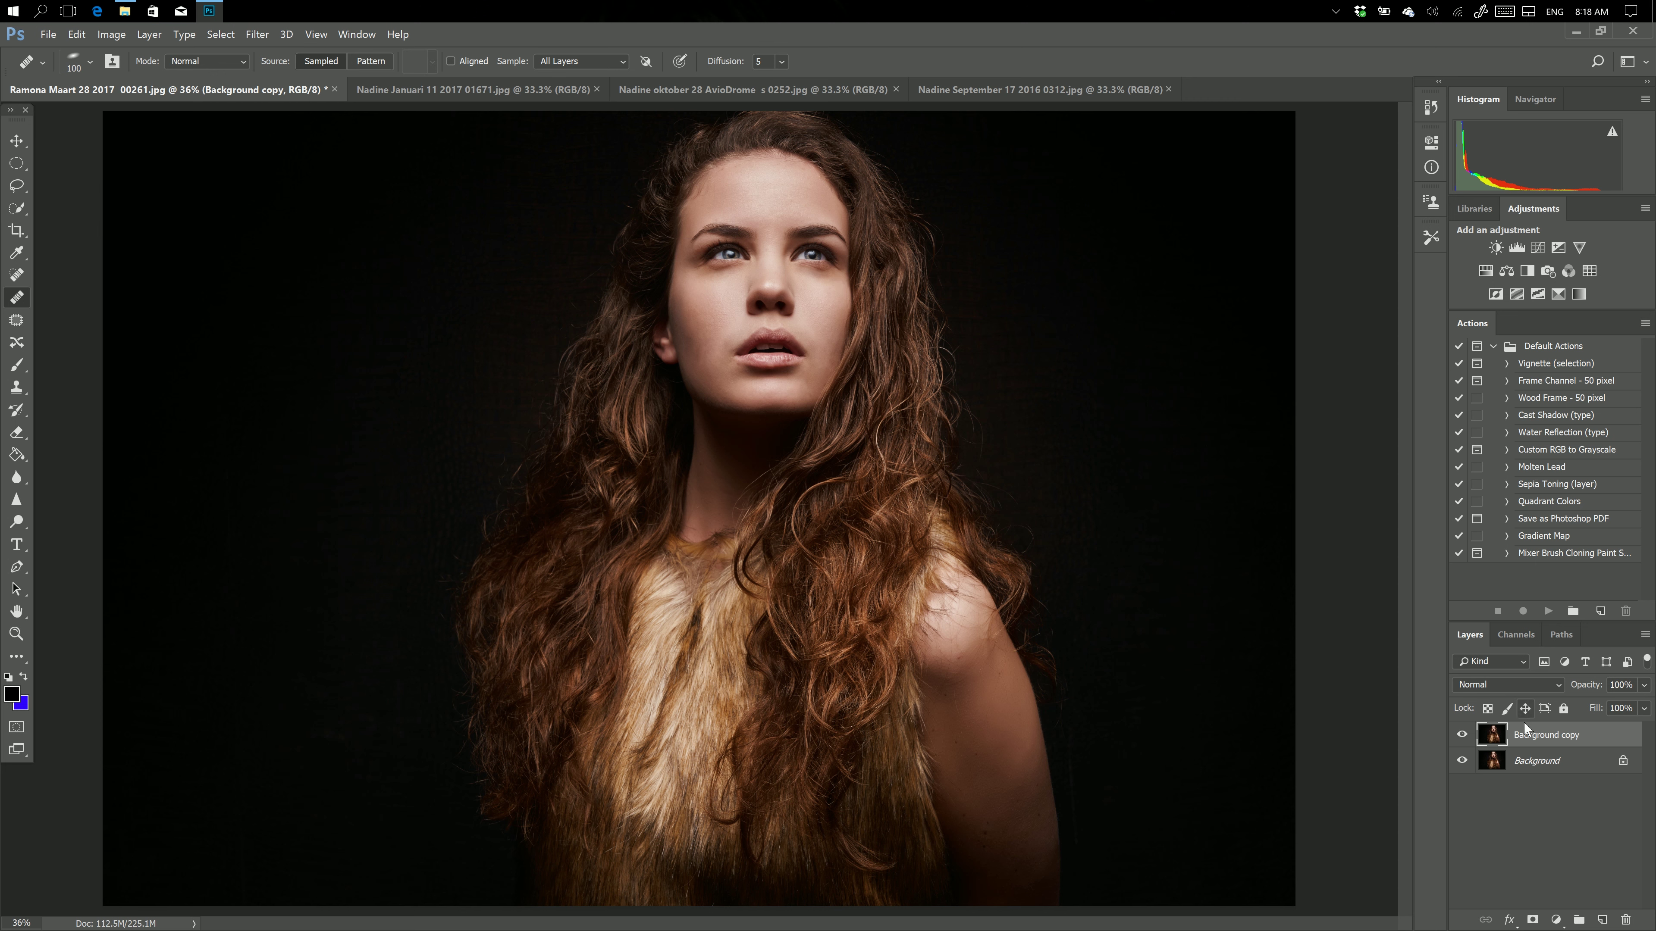
left_click_drag(1498, 739, 1625, 920)
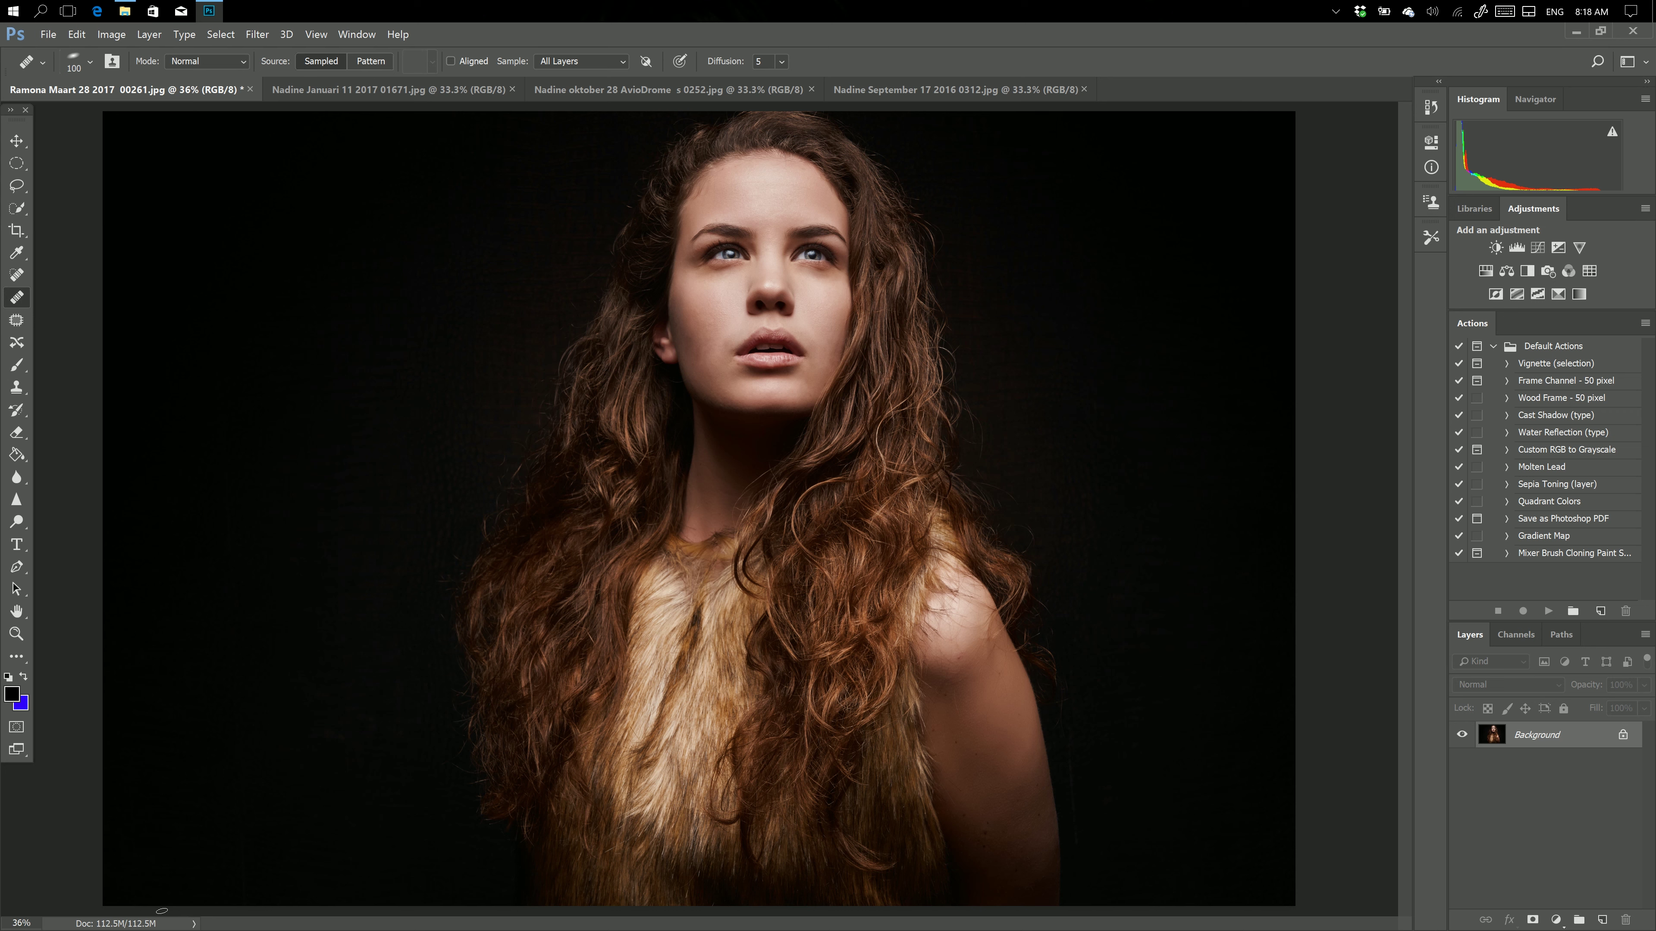
left_click_drag(1495, 735, 1601, 919)
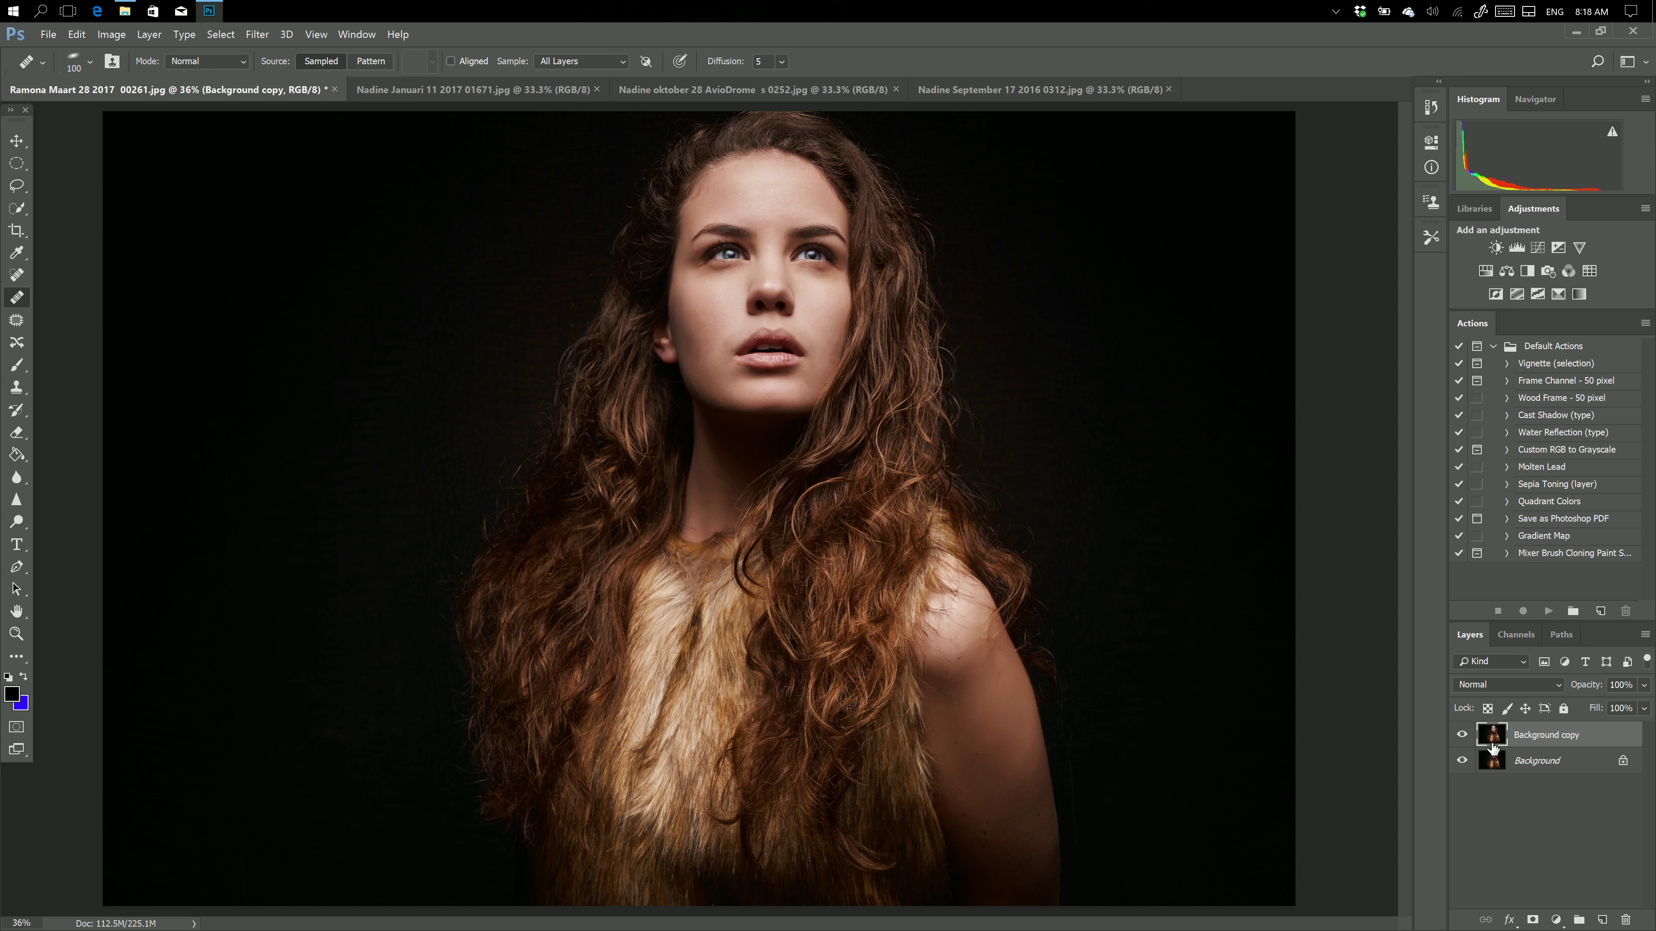
left_click_drag(1497, 737, 1623, 915)
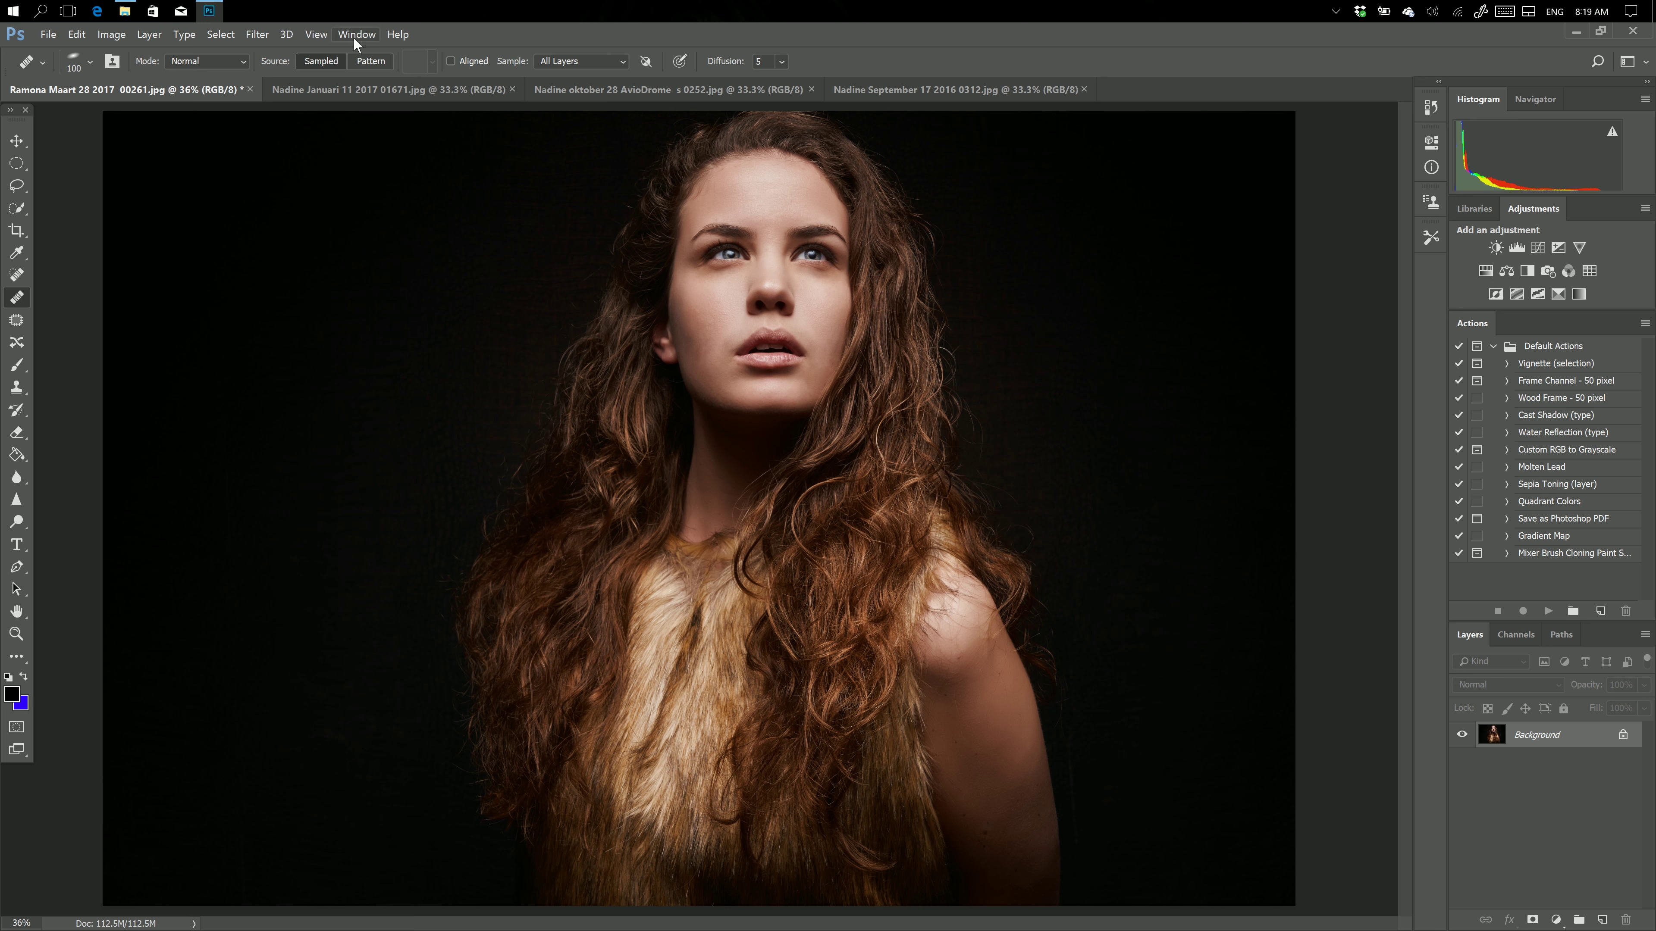
Step: View the portrait at 100% and pan until the face is centred
left_click(328, 35)
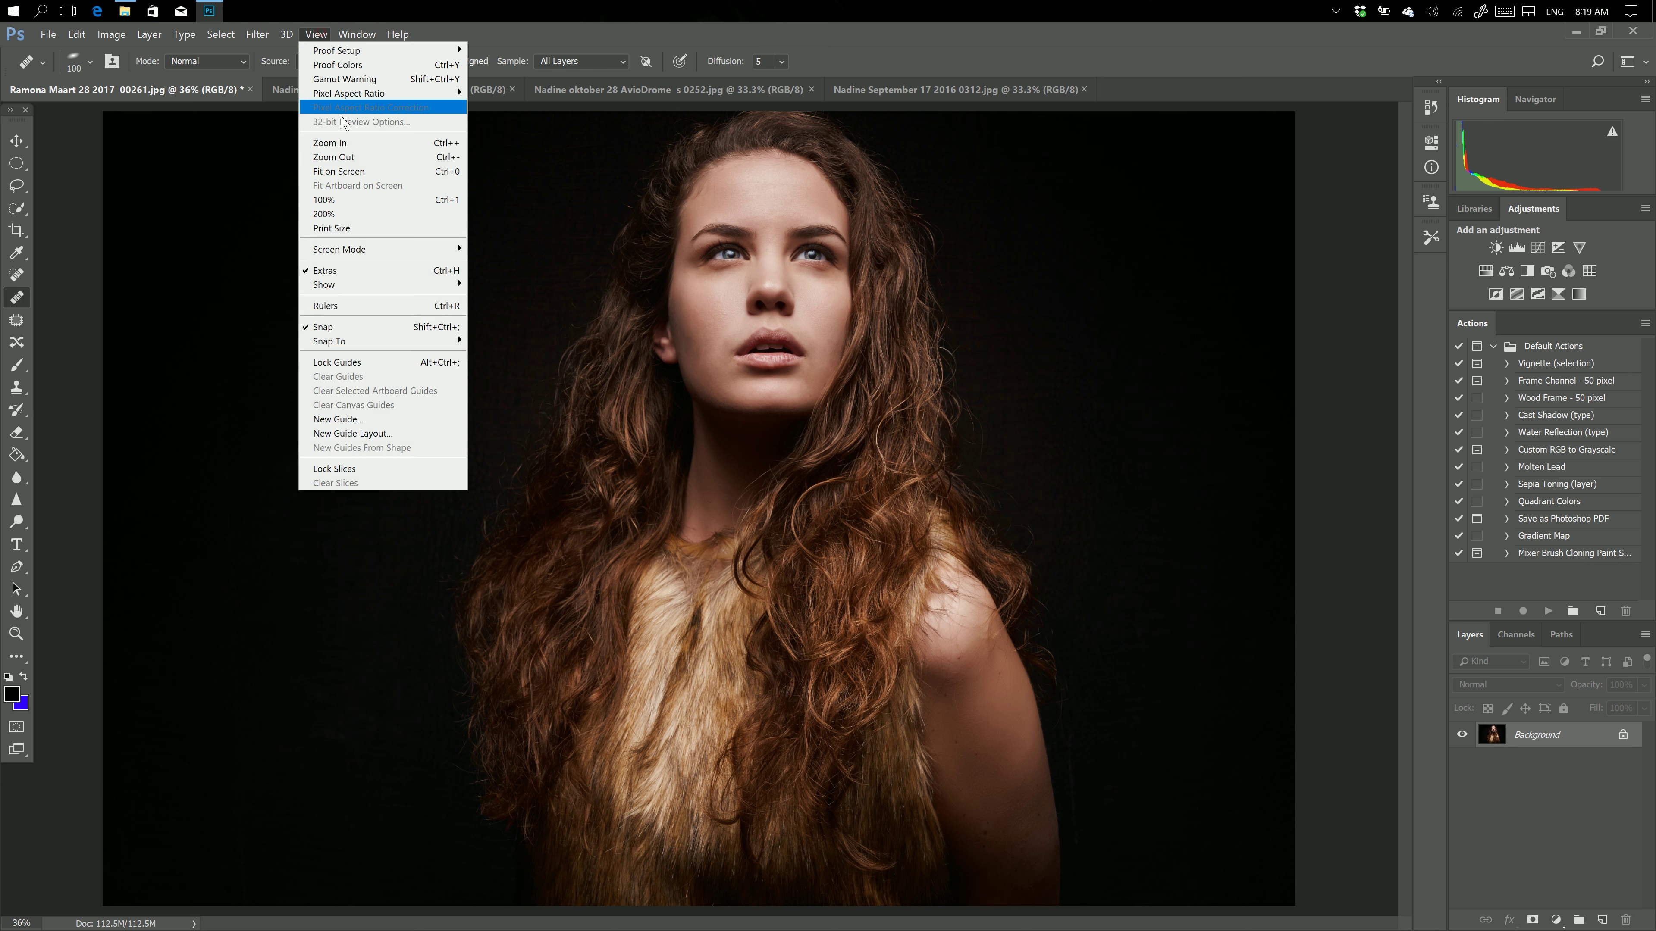
left_click(343, 200)
mouse_move(759, 329)
left_mouse_down()
mouse_move(818, 285)
mouse_move(660, 716)
left_mouse_up()
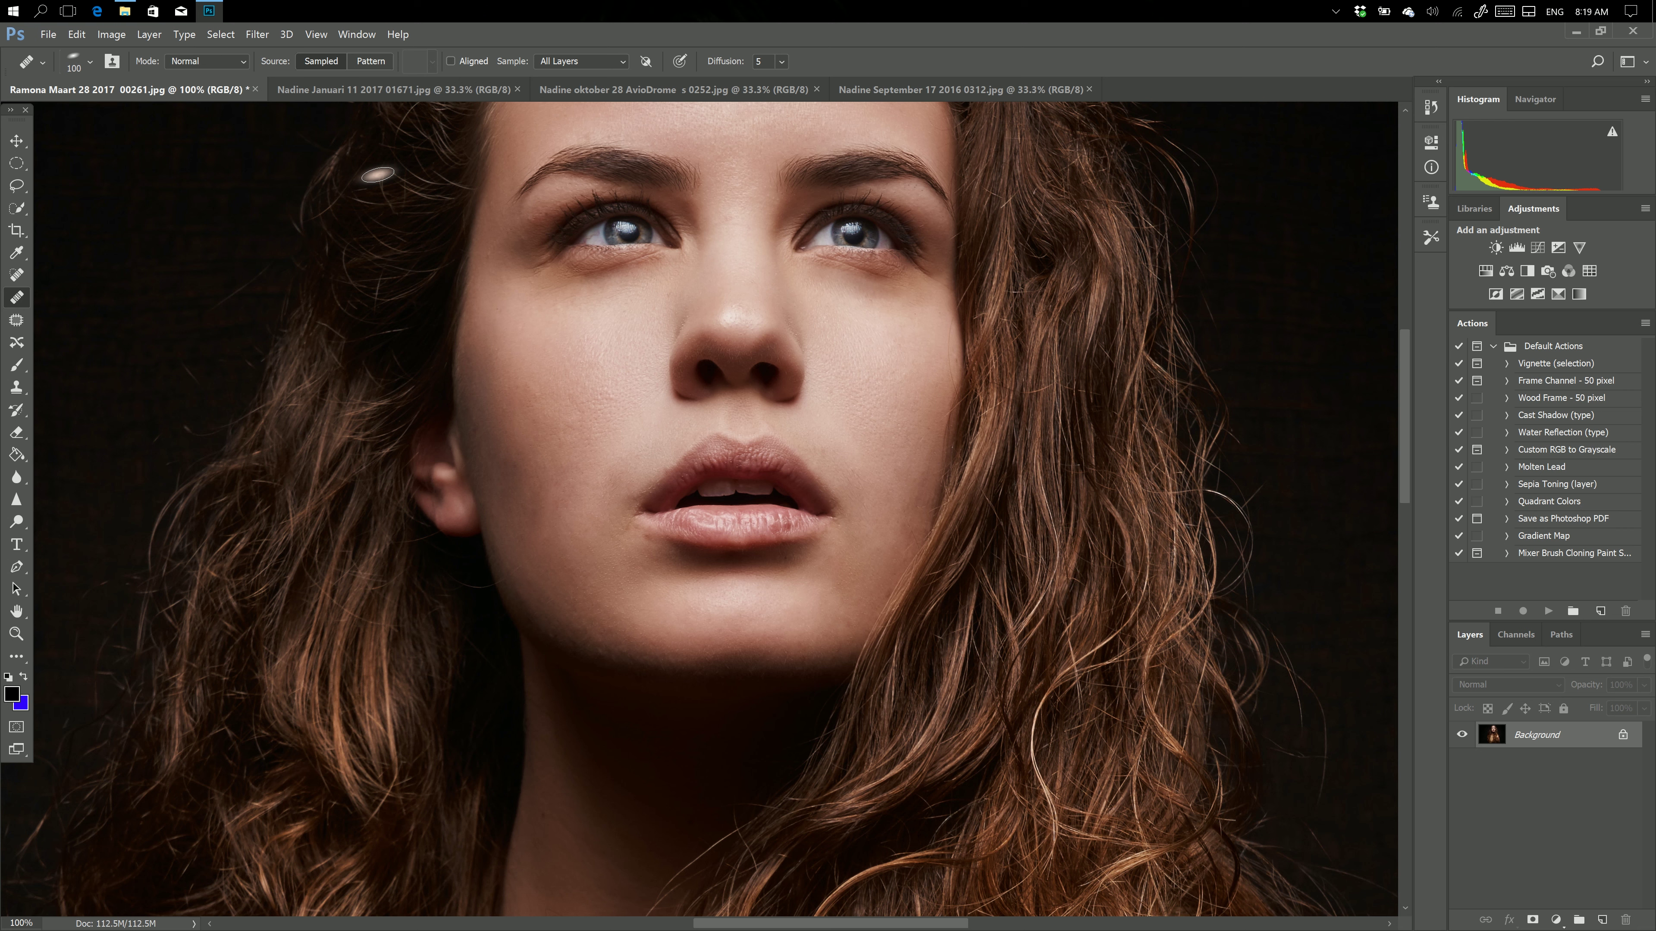
left_click(148, 35)
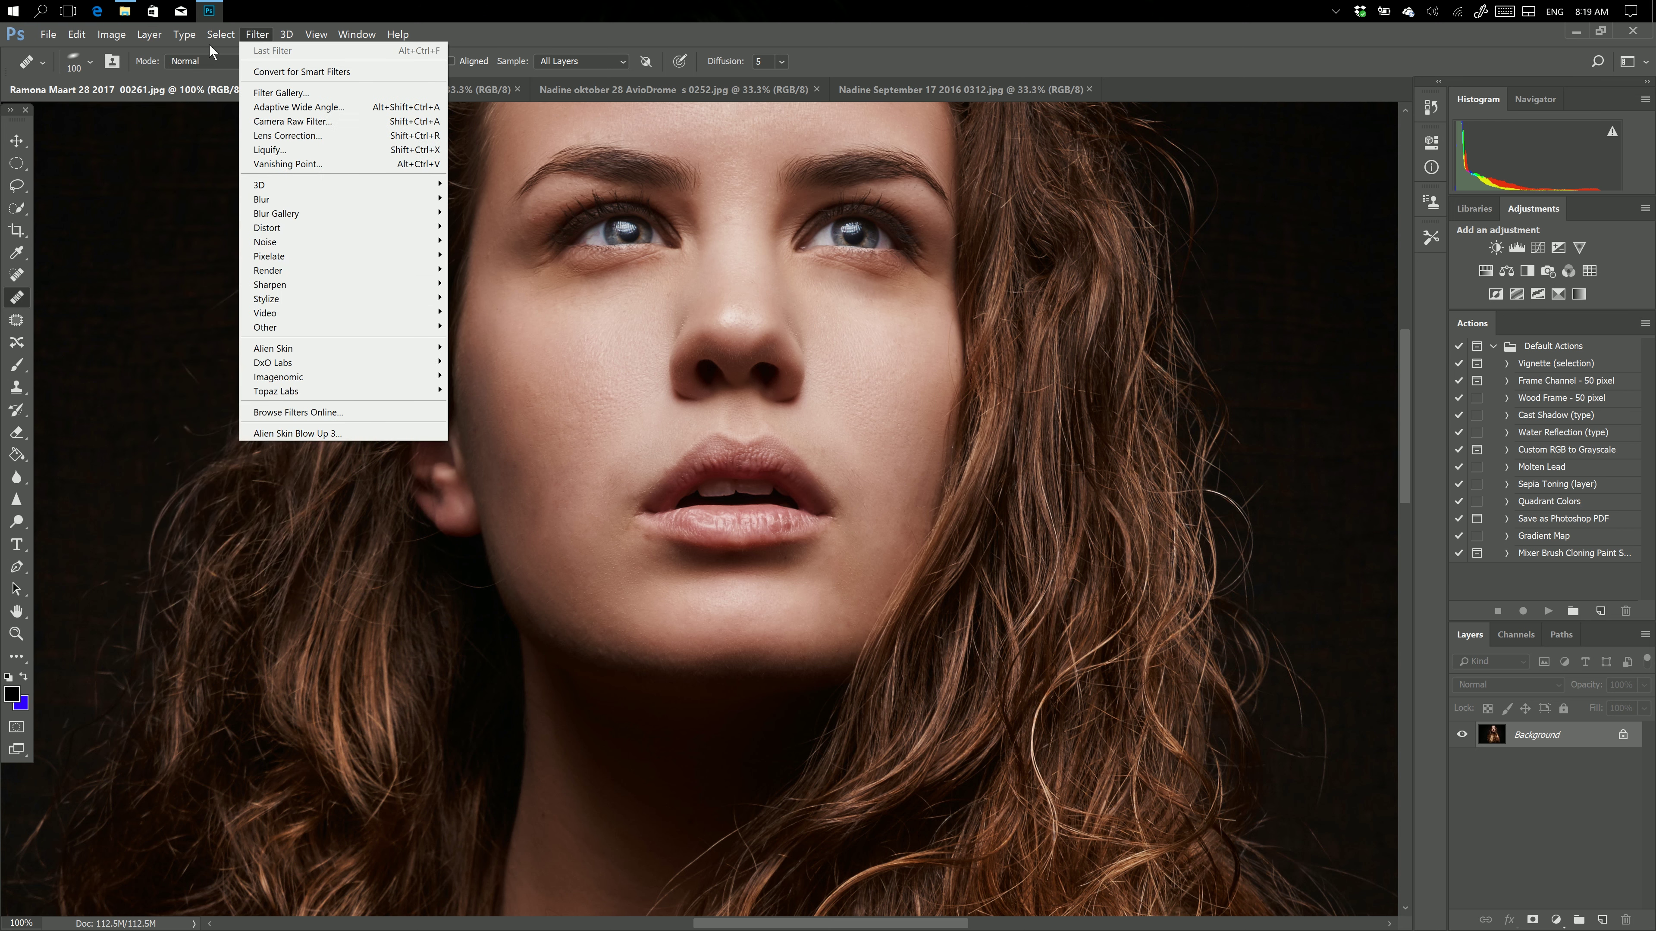
Step: Add an empty Layer 1 above the Background, with healing sampling All Layers
mouse_move(179, 53)
left_click(345, 46)
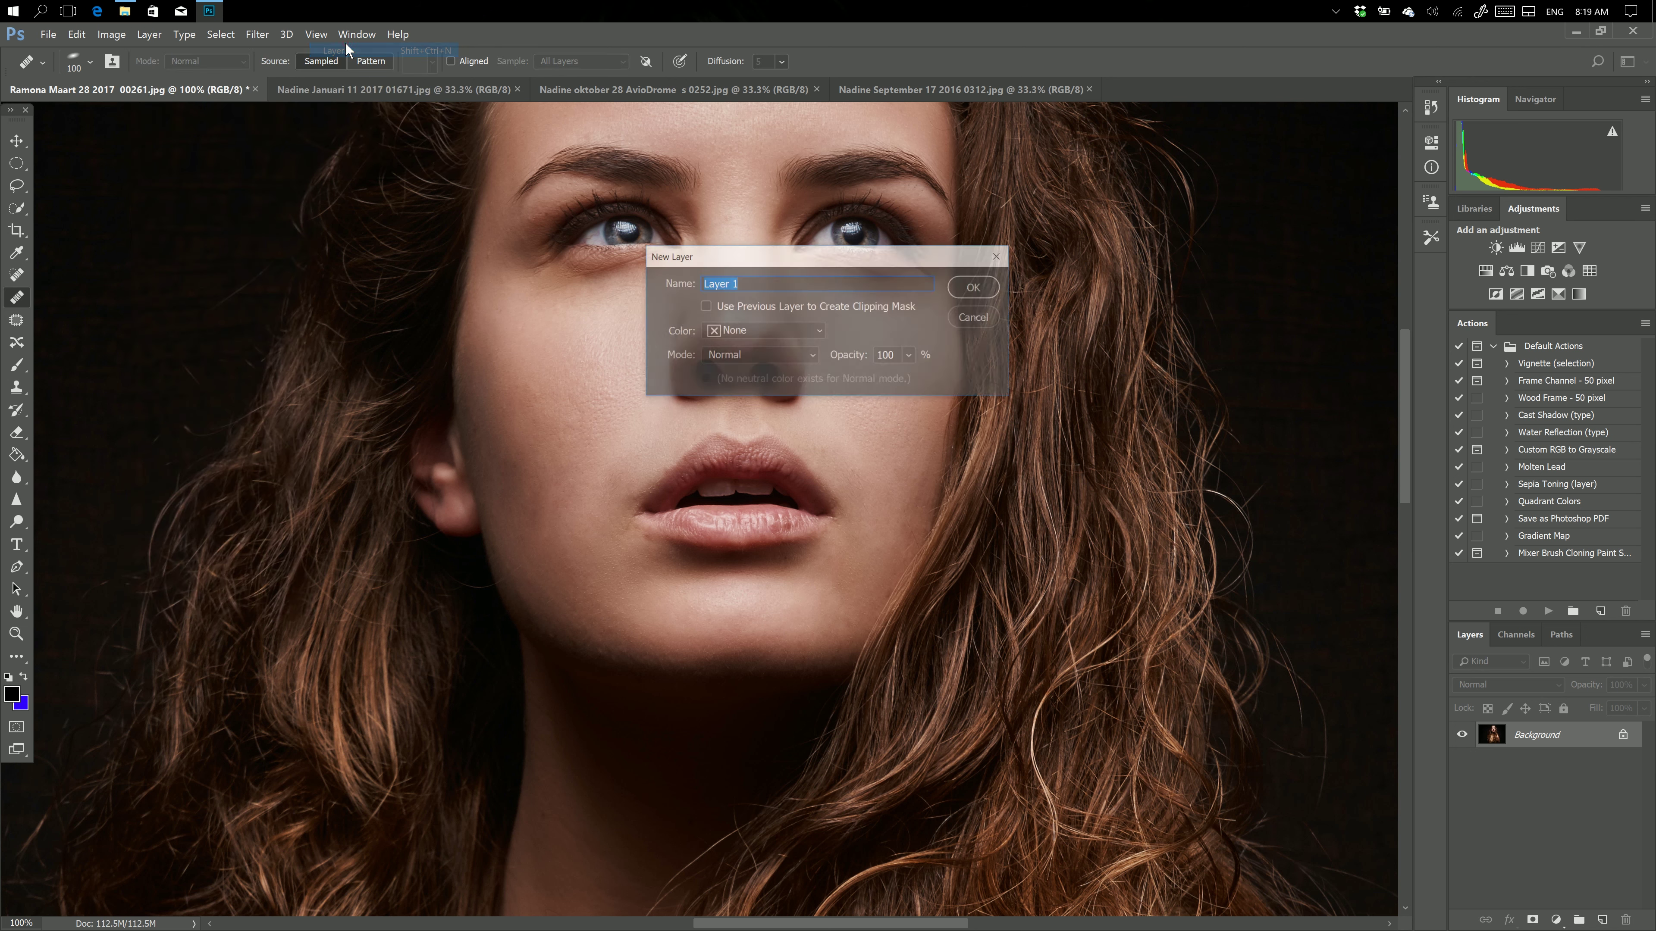
left_click(974, 287)
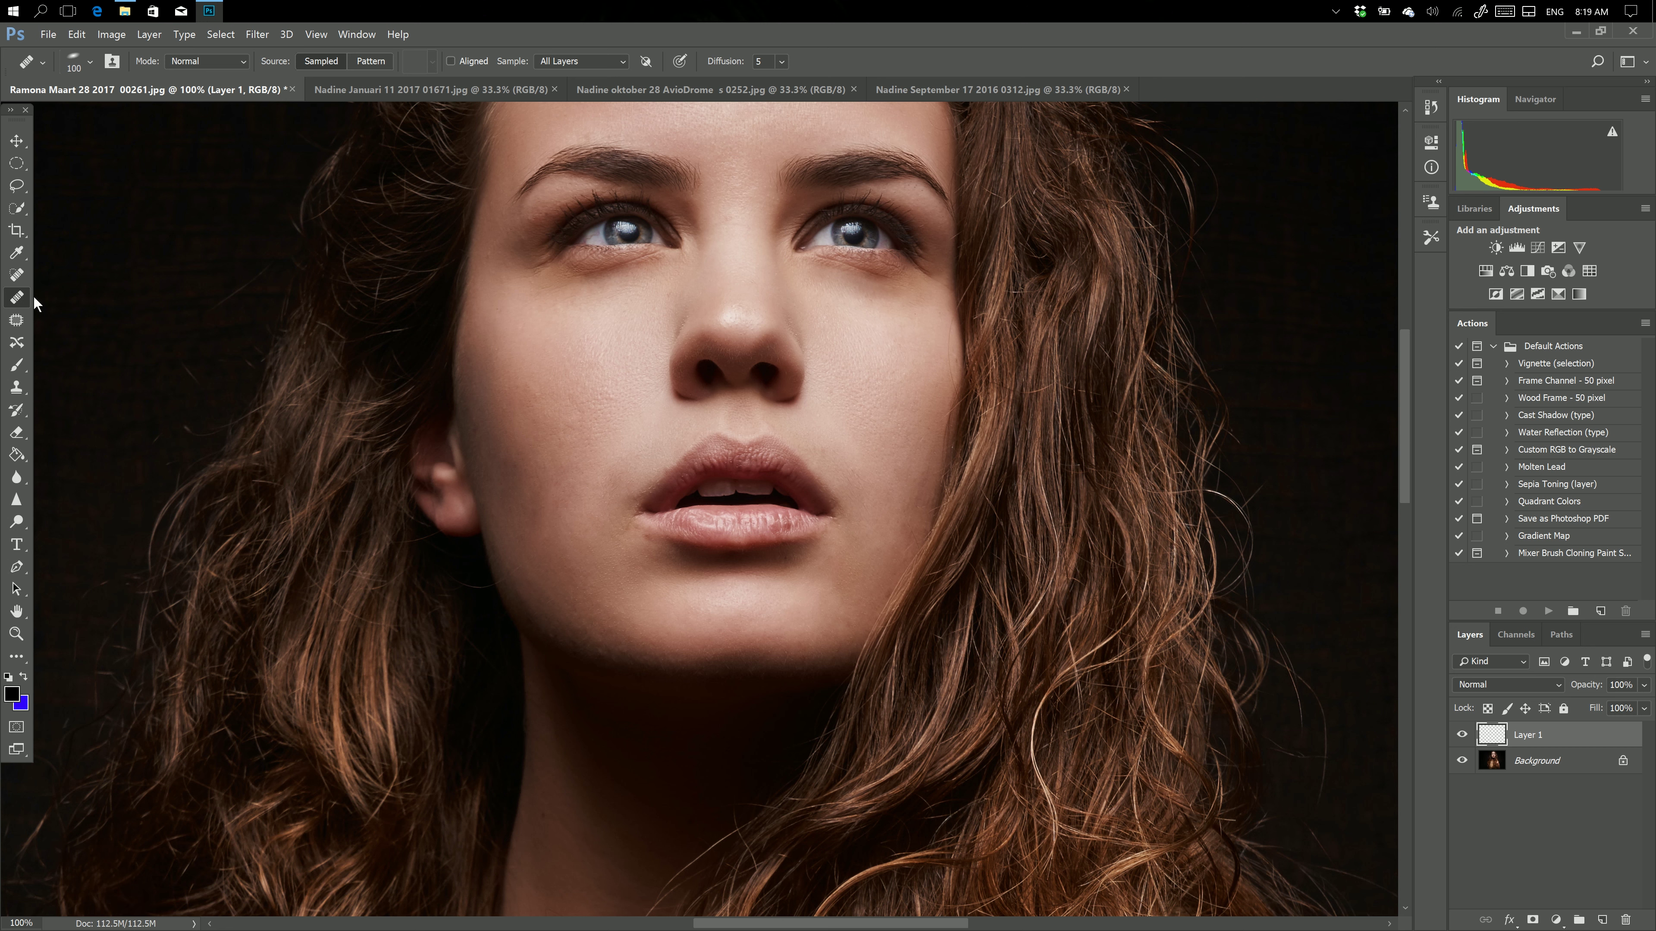
left_click(595, 61)
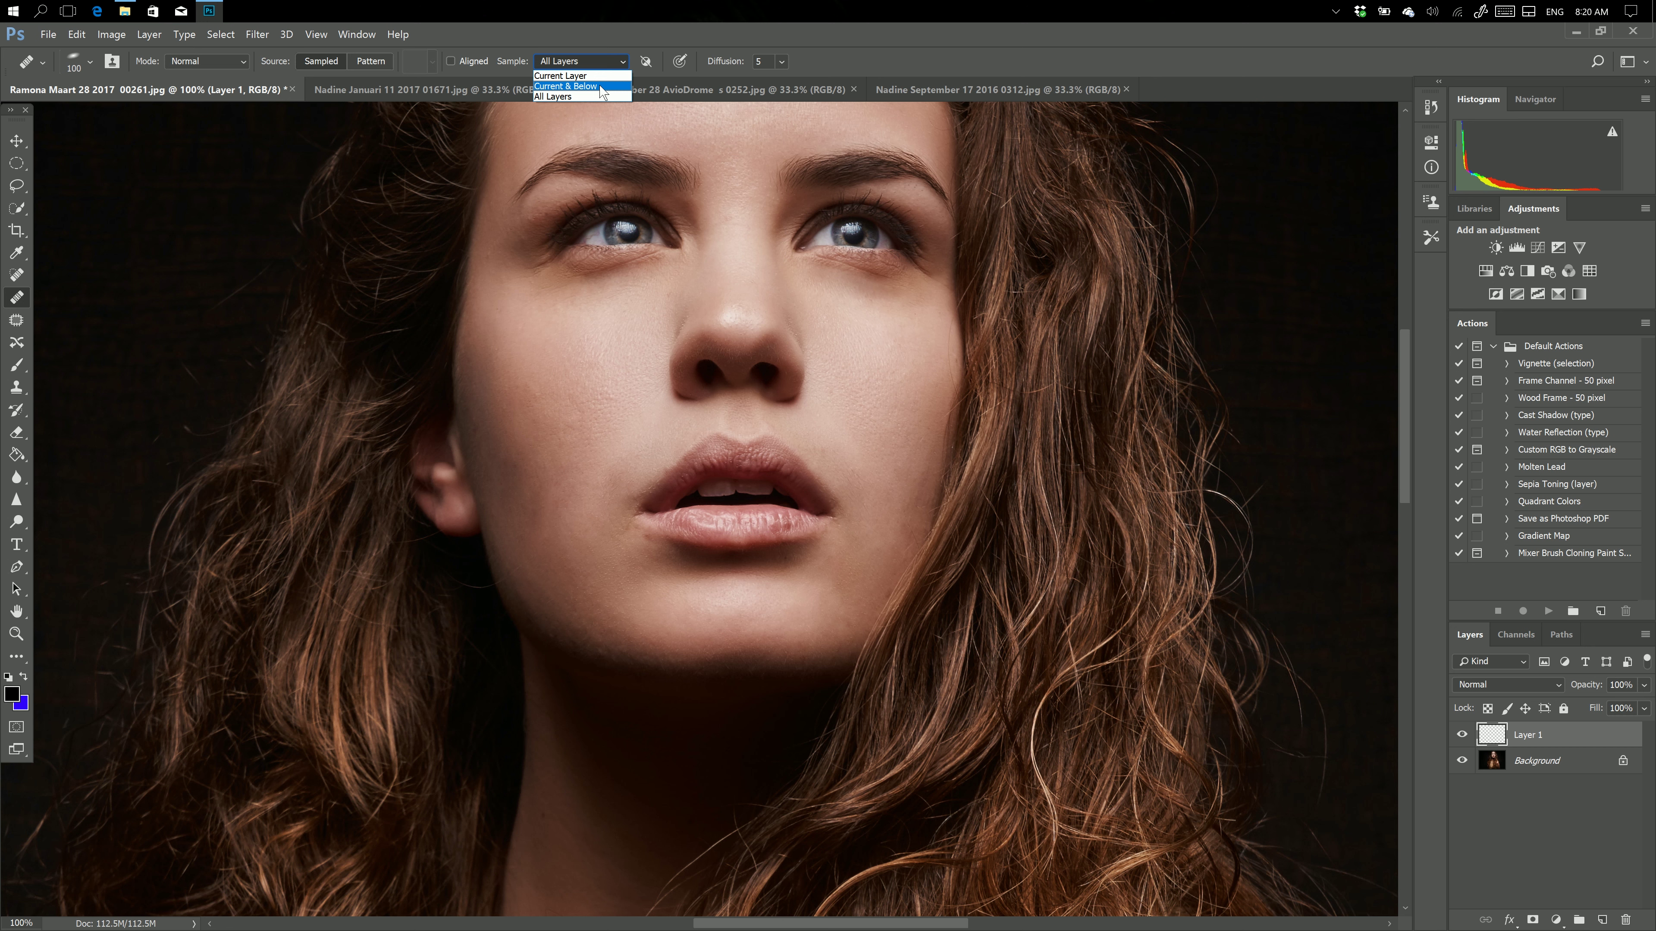
left_click(573, 94)
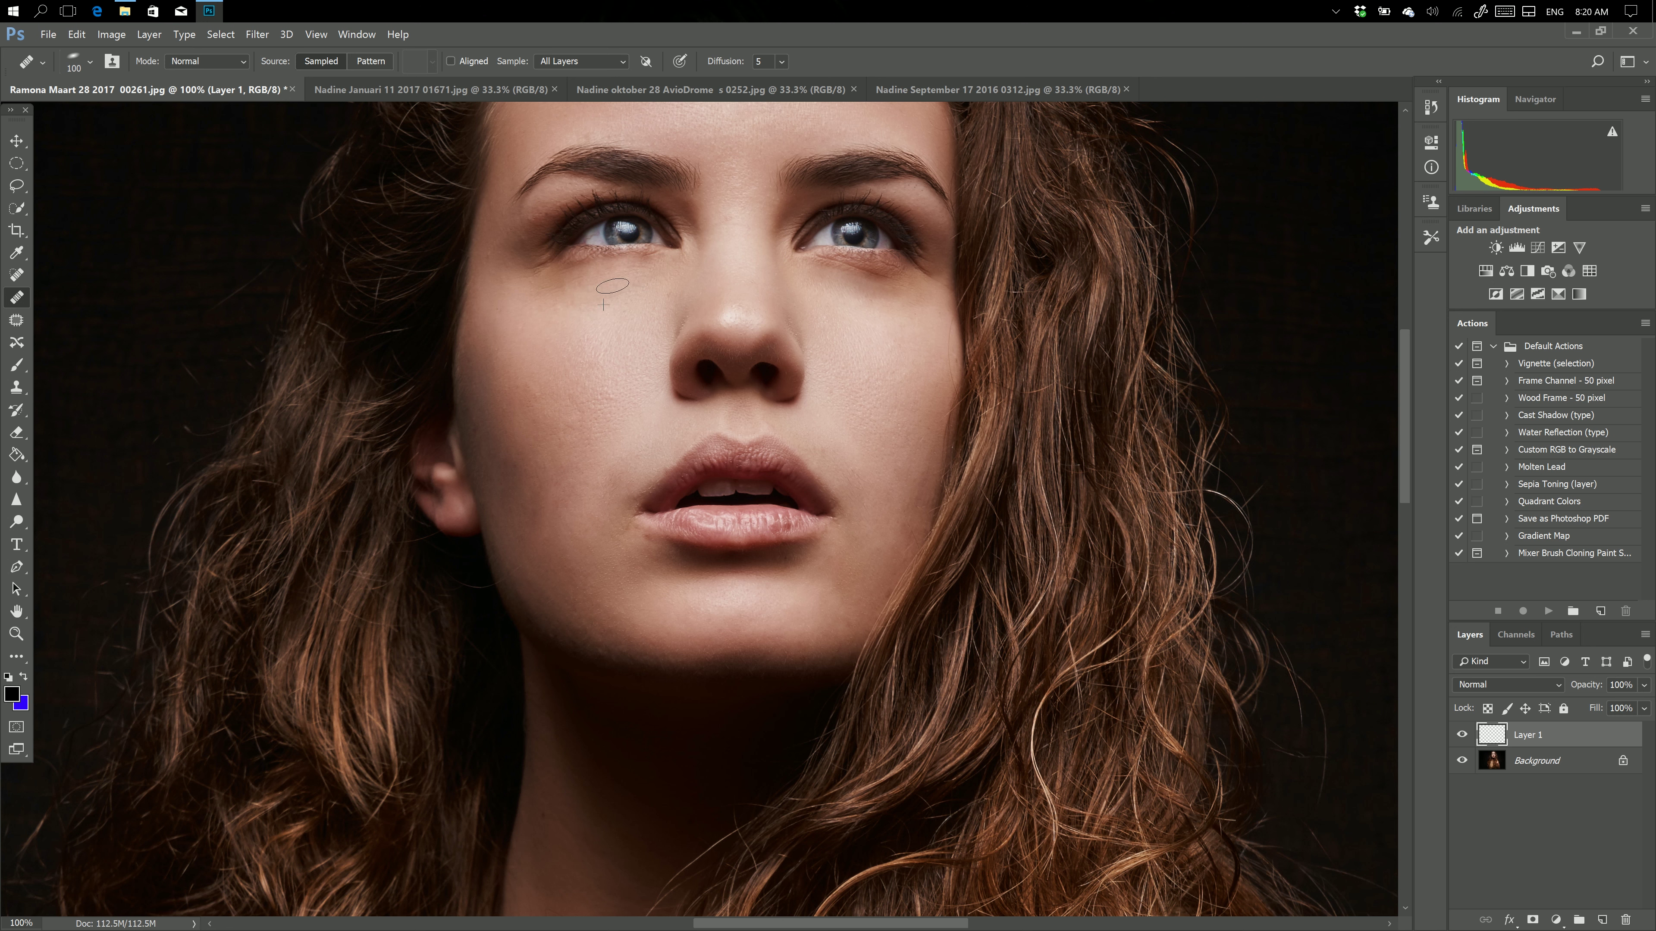
Step: Heal the red spot and bag under the left eye, checking Layer 1 with the Background hidden
left_click(600, 324)
left_click(576, 428)
left_click(630, 824)
left_click(1462, 761)
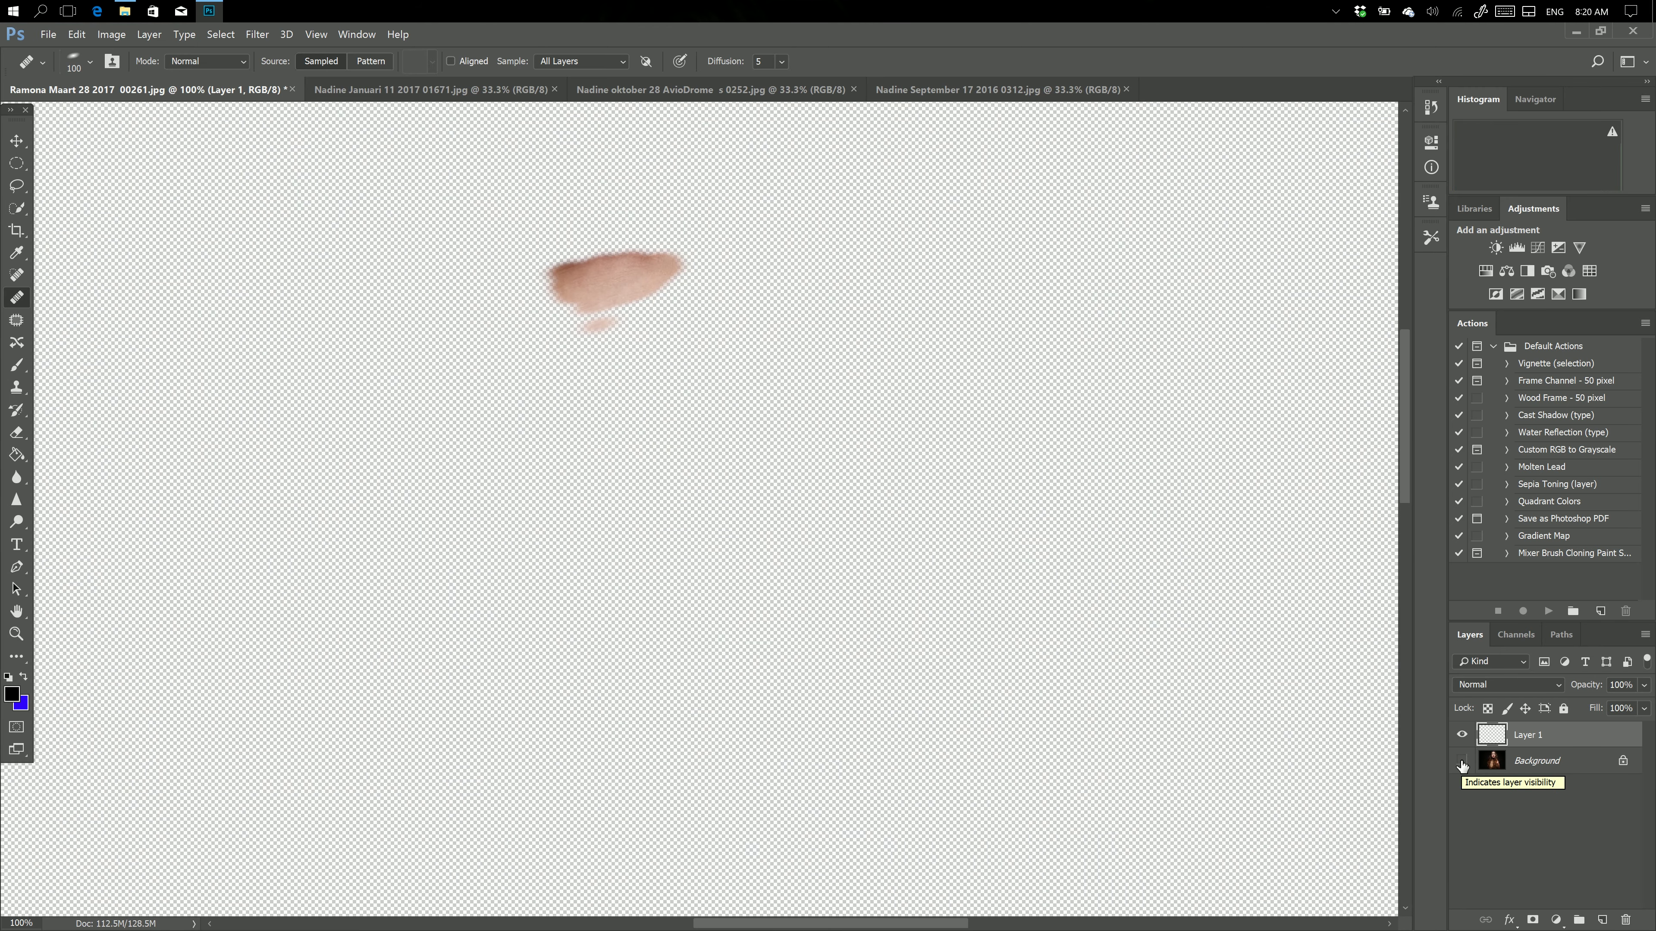
left_click(1462, 761)
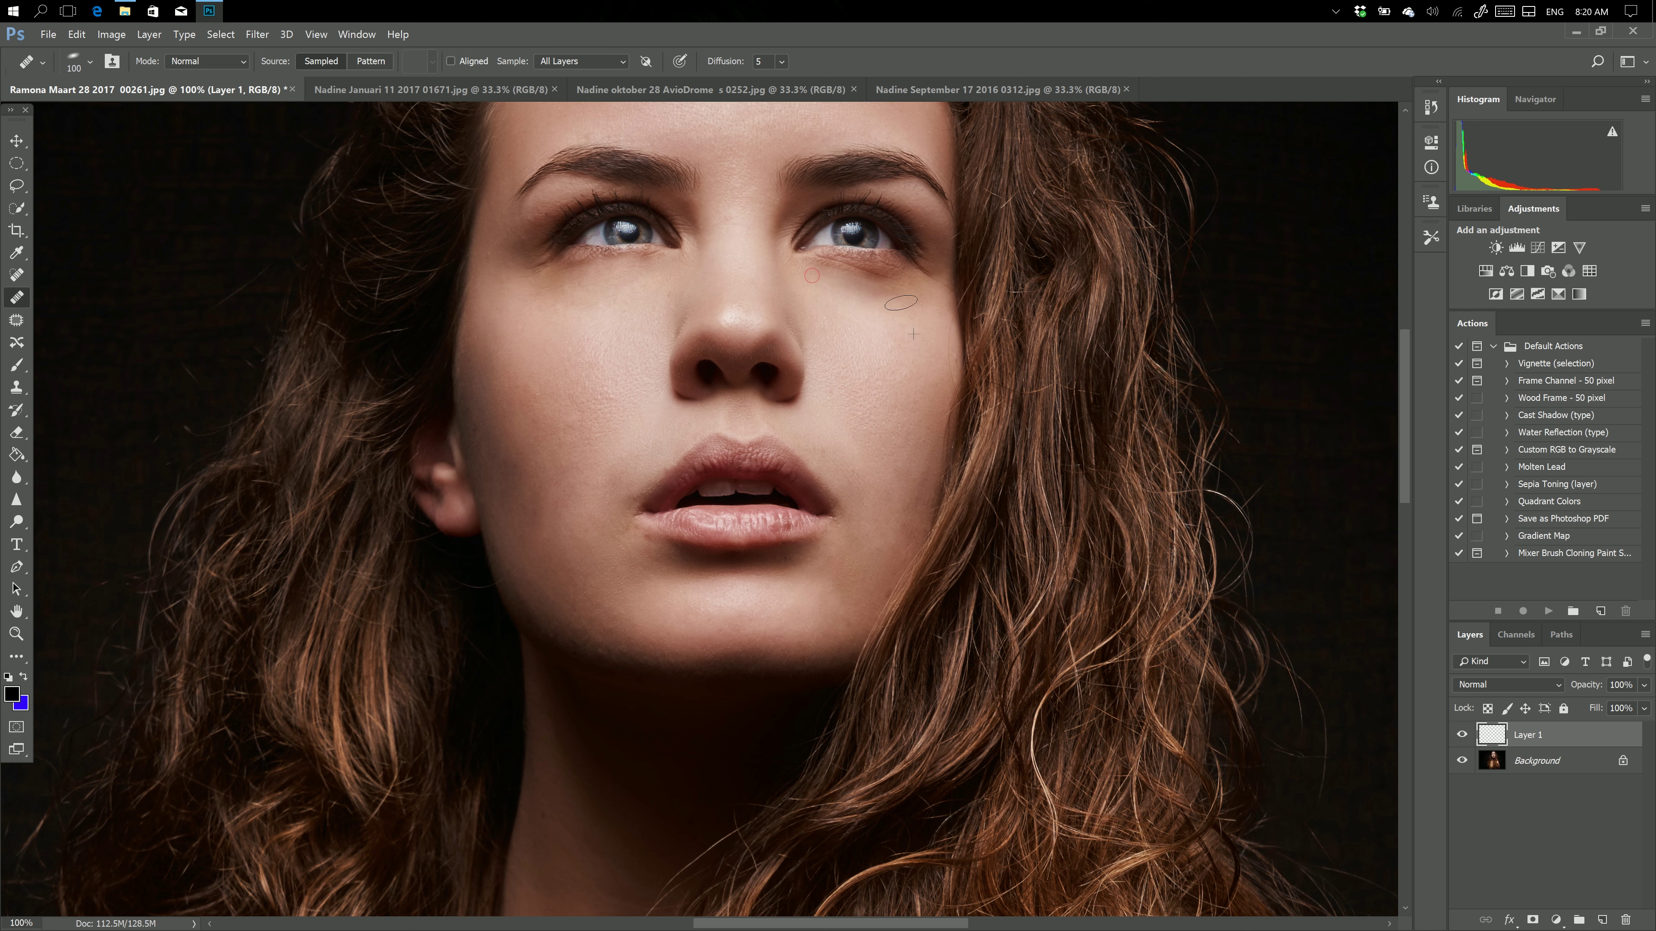
Step: Sample clean skin near the right eye and heal the area beneath it
left_click(842, 302, "alt")
left_click(824, 274)
left_click(866, 285)
Step: Smooth the bag under the right eye and heal cheek patches beside the upper lip
mouse_move(859, 290)
left_mouse_down()
mouse_move(818, 270)
mouse_move(877, 277)
mouse_move(841, 277)
mouse_move(847, 304)
mouse_move(907, 290)
left_mouse_up()
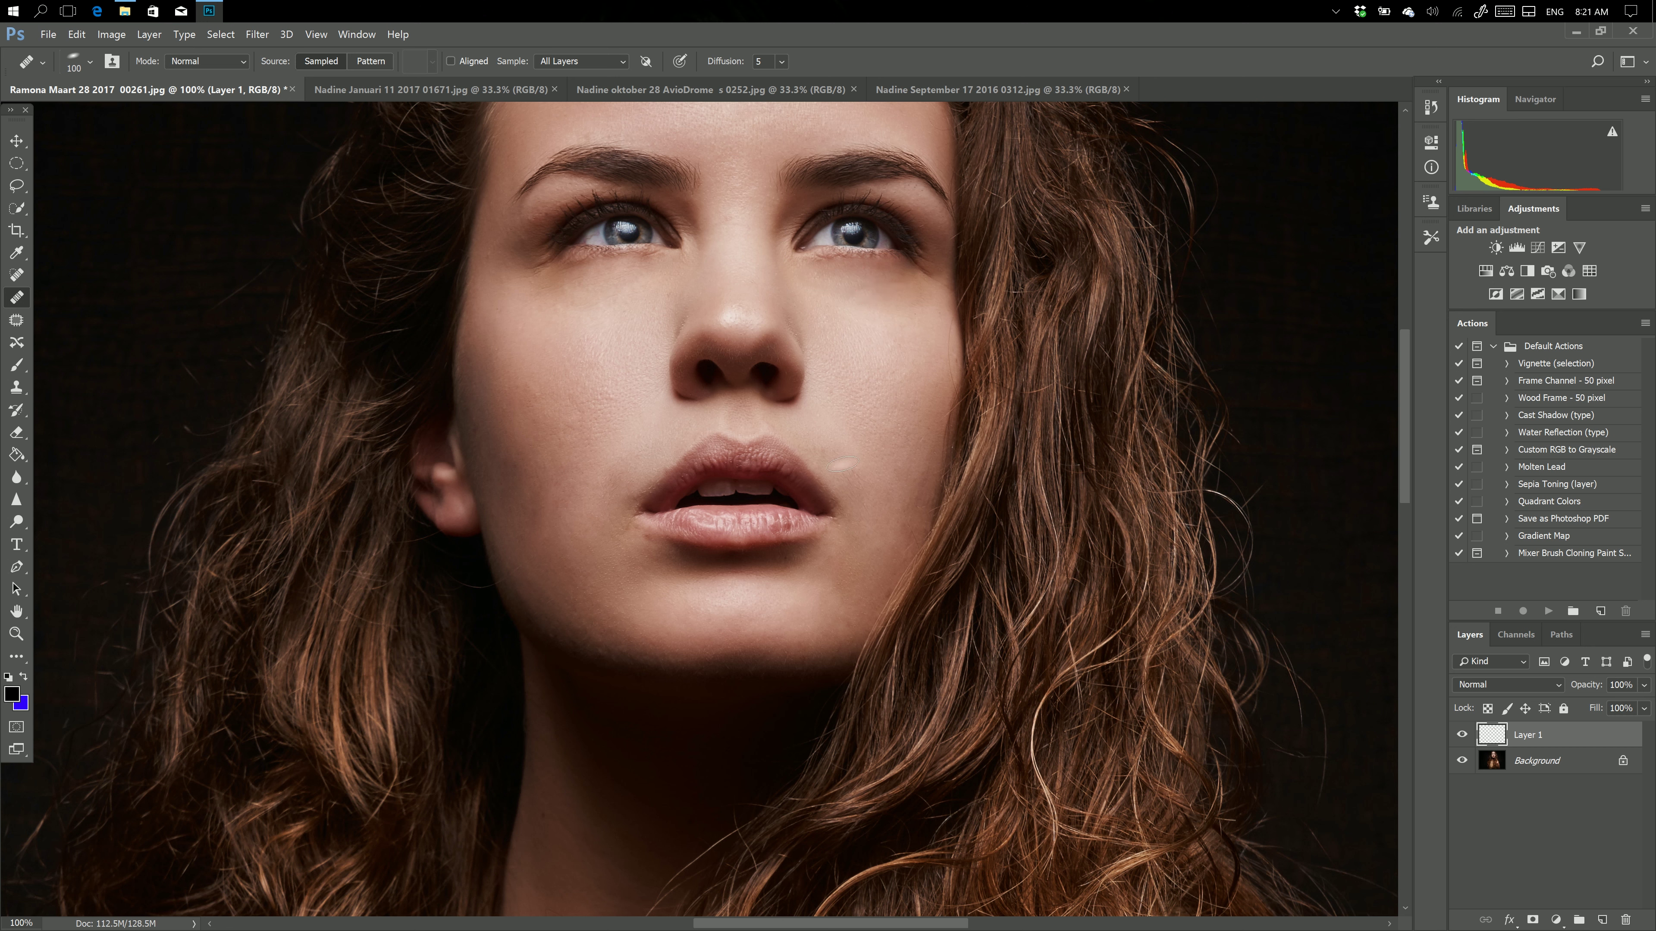
mouse_move(838, 443)
left_mouse_down()
mouse_move(818, 441)
mouse_move(841, 453)
left_mouse_up()
left_click(569, 406, "alt")
mouse_move(602, 388)
left_mouse_down()
mouse_move(509, 385)
mouse_move(530, 384)
mouse_move(552, 423)
mouse_move(573, 389)
mouse_move(584, 418)
mouse_move(619, 405)
left_mouse_up()
Step: Heal several more spots across the cheek, then hide the Background to view Layer 1
left_click(560, 362, "alt")
left_click(545, 422, "alt")
left_click(537, 477)
left_click(516, 449)
left_click(558, 434)
left_click(1462, 762)
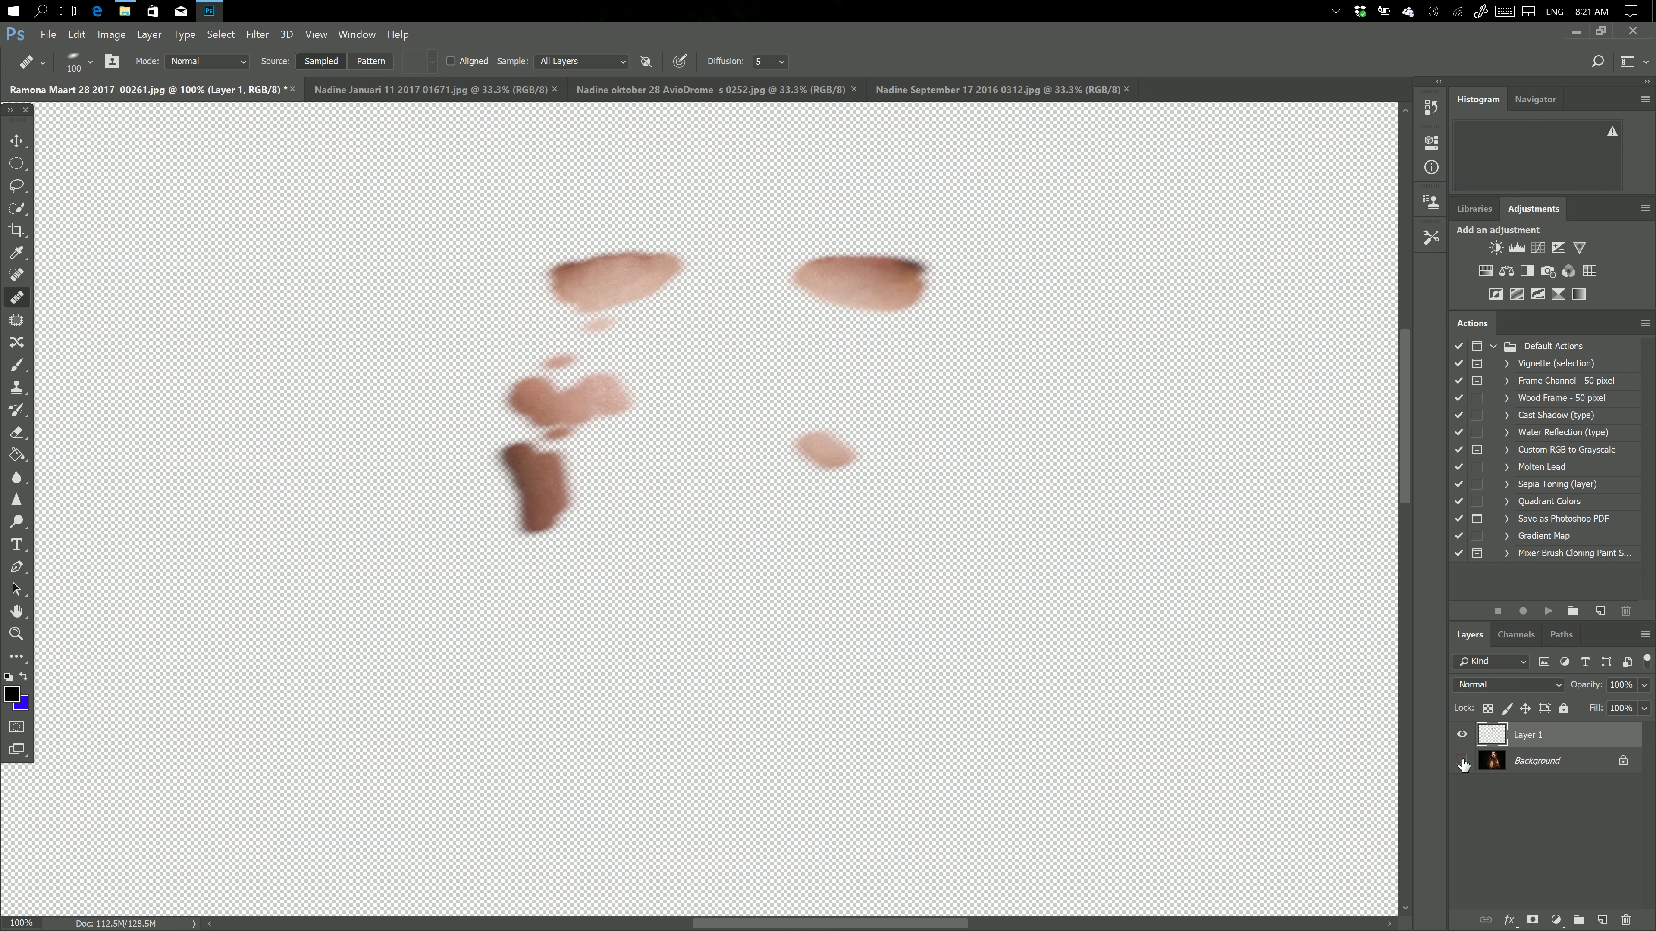
Step: Show the Background again and lower Layer 1's opacity to 55%
left_click(1461, 762)
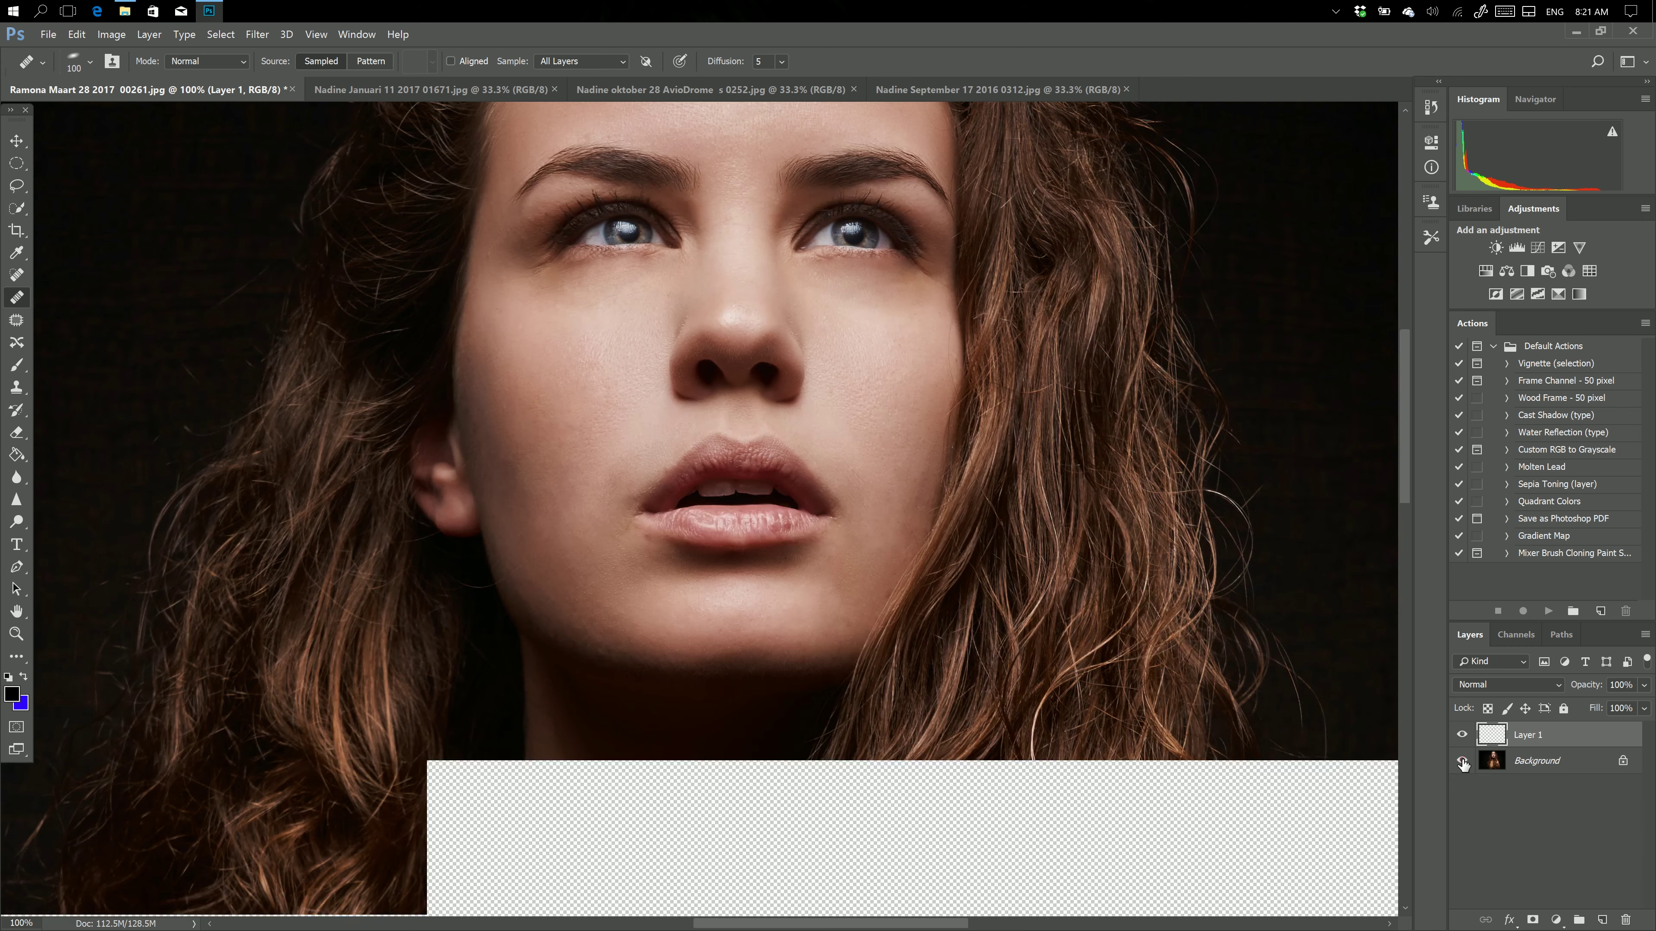
left_click(1643, 685)
mouse_move(1642, 711)
left_mouse_down()
mouse_move(1551, 709)
mouse_move(1608, 709)
left_mouse_up()
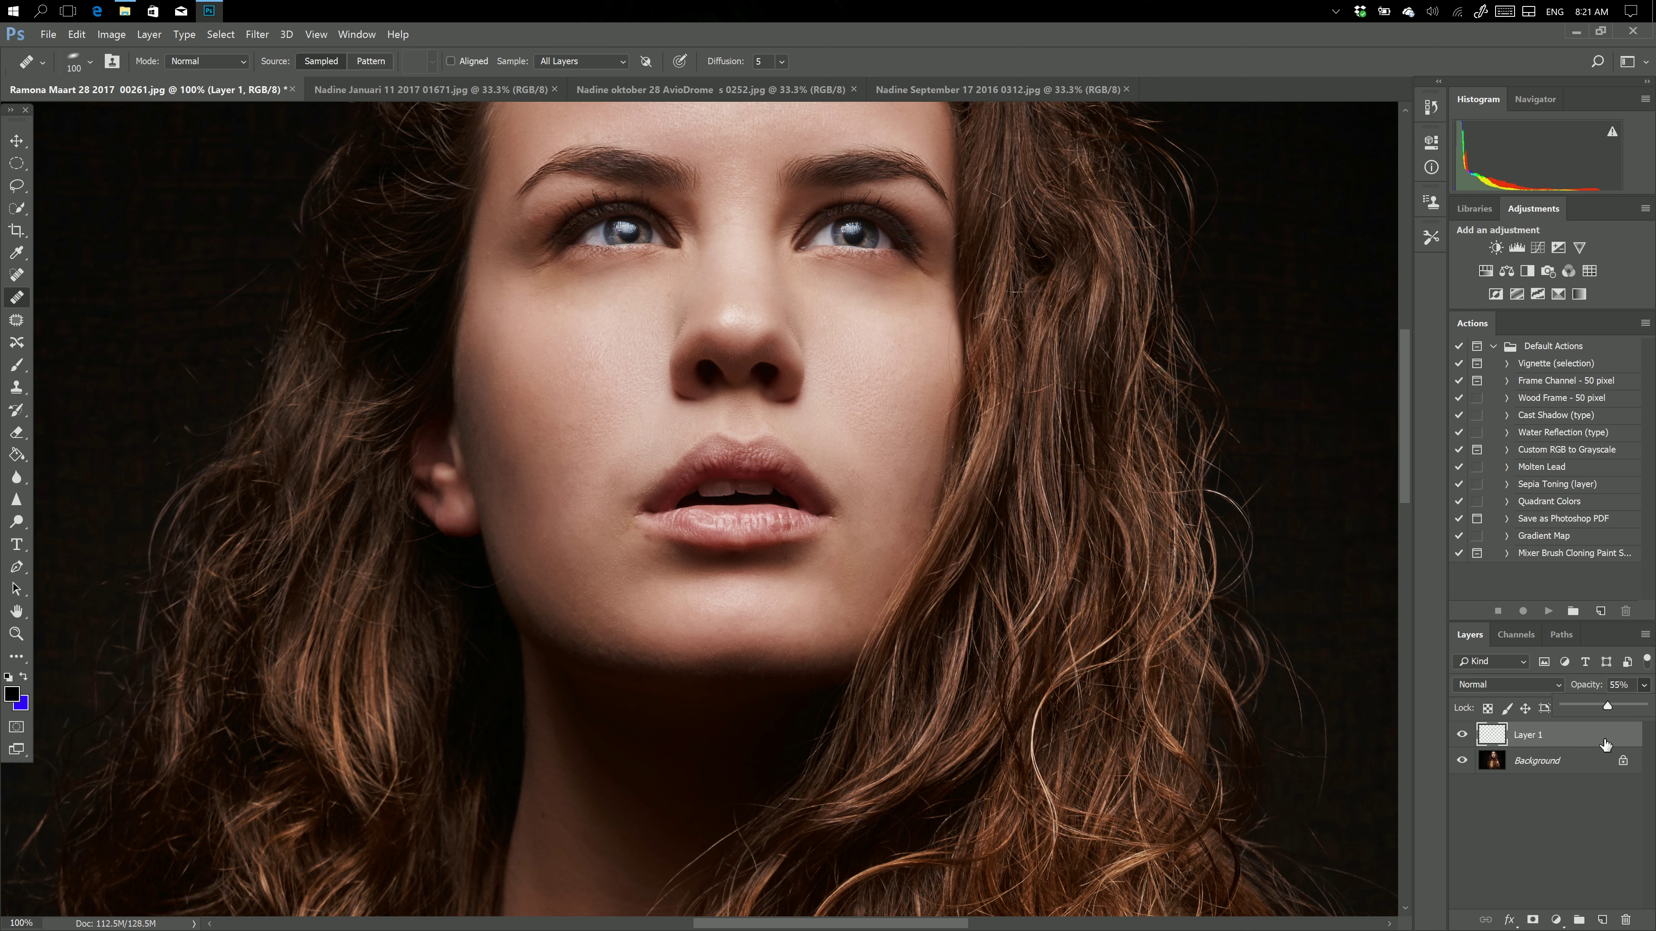